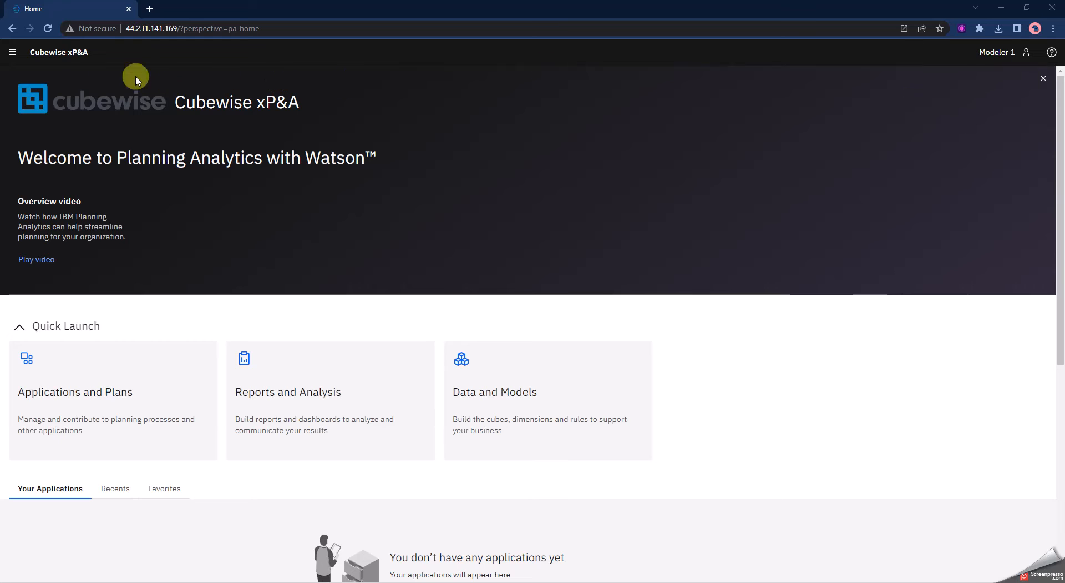
Create a new book from the home page
{"action": "left_click", "coordinate": [12, 54]}
{"action": "left_click", "coordinate": [34, 106]}
{"action": "left_click", "coordinate": [210, 130]}
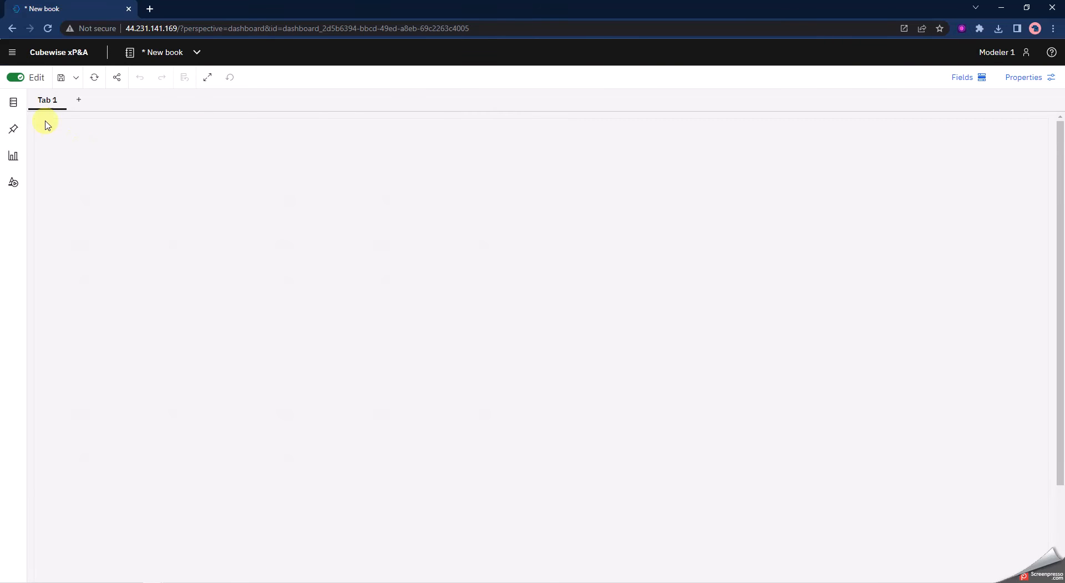
Expand the Cadence GSS cube in the data tree and drop the cygss mod_clean file onto it to start an import
{"action": "left_click", "coordinate": [13, 102]}
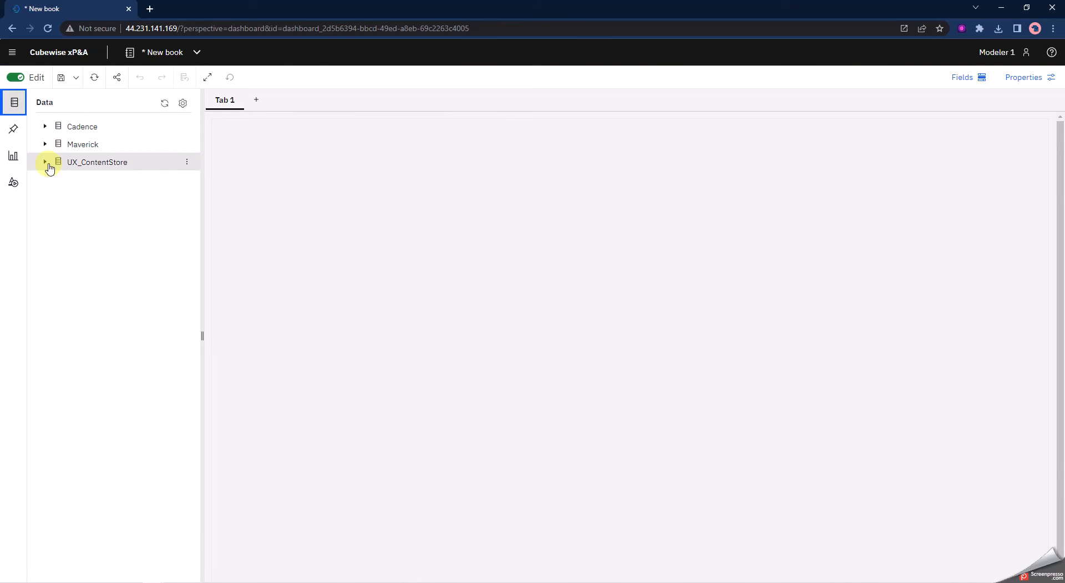
{"action": "left_click", "coordinate": [46, 127]}
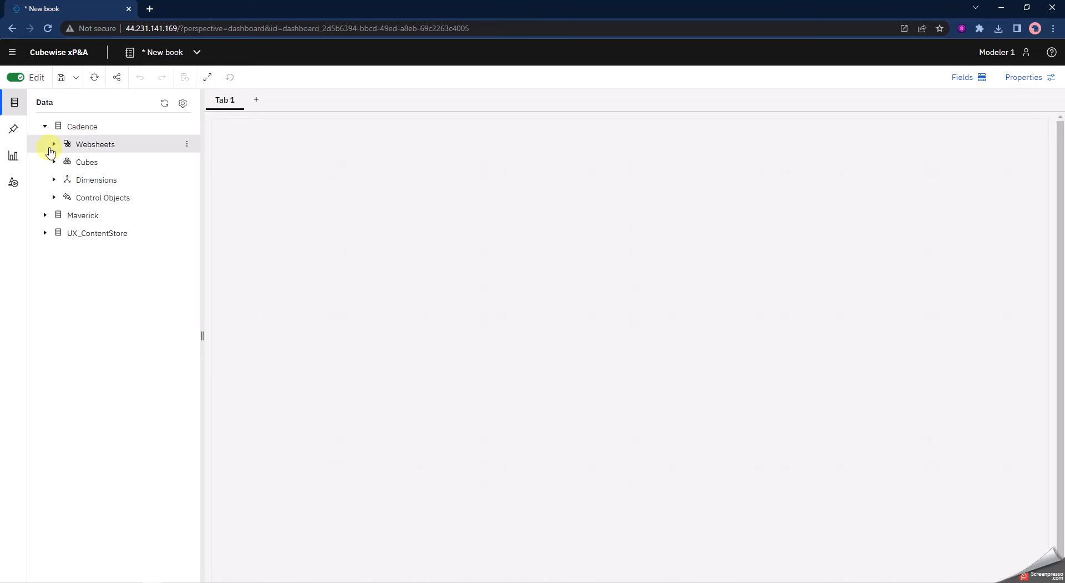
{"action": "left_click", "coordinate": [53, 162]}
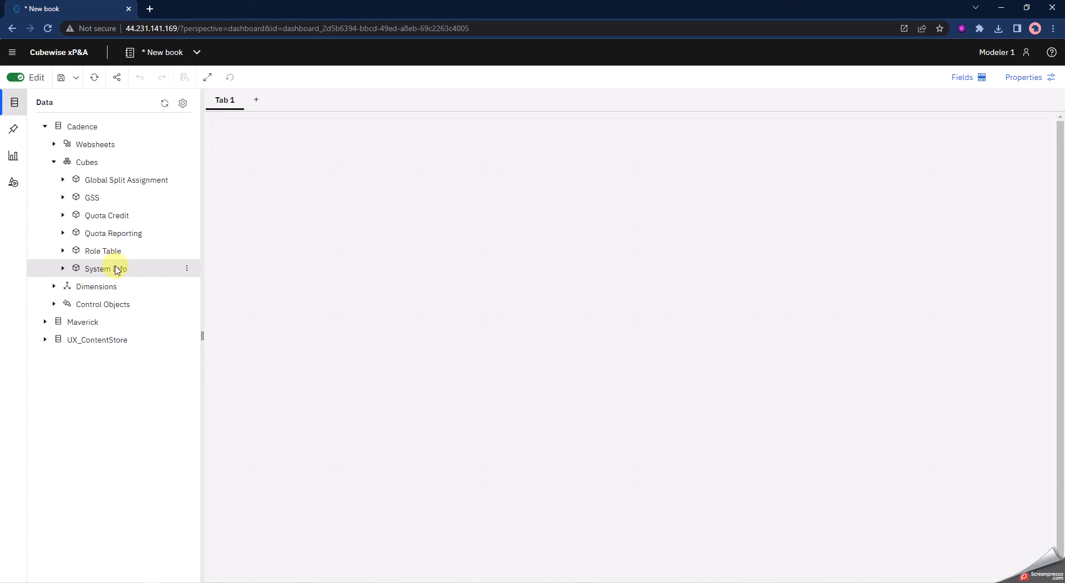
{"action": "left_click", "coordinate": [63, 198]}
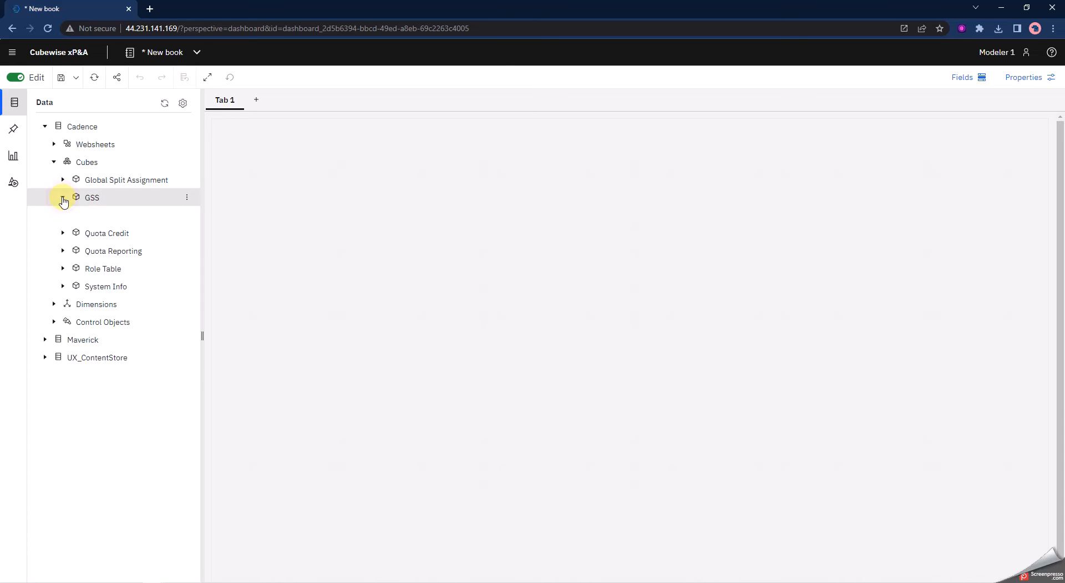
{"action": "left_click", "coordinate": [72, 216]}
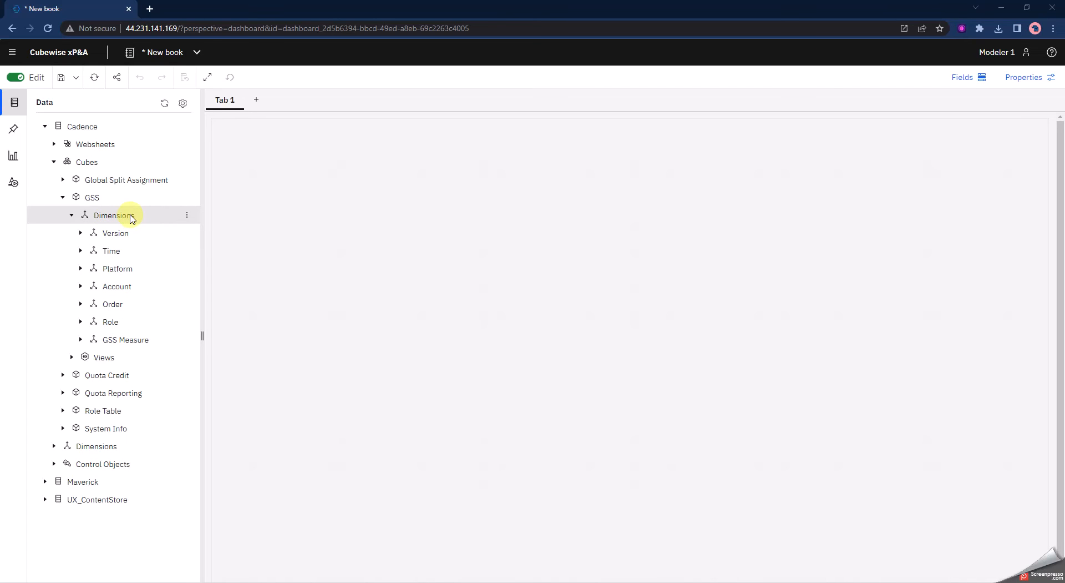
{"action": "key", "text": "alt+Tab"}
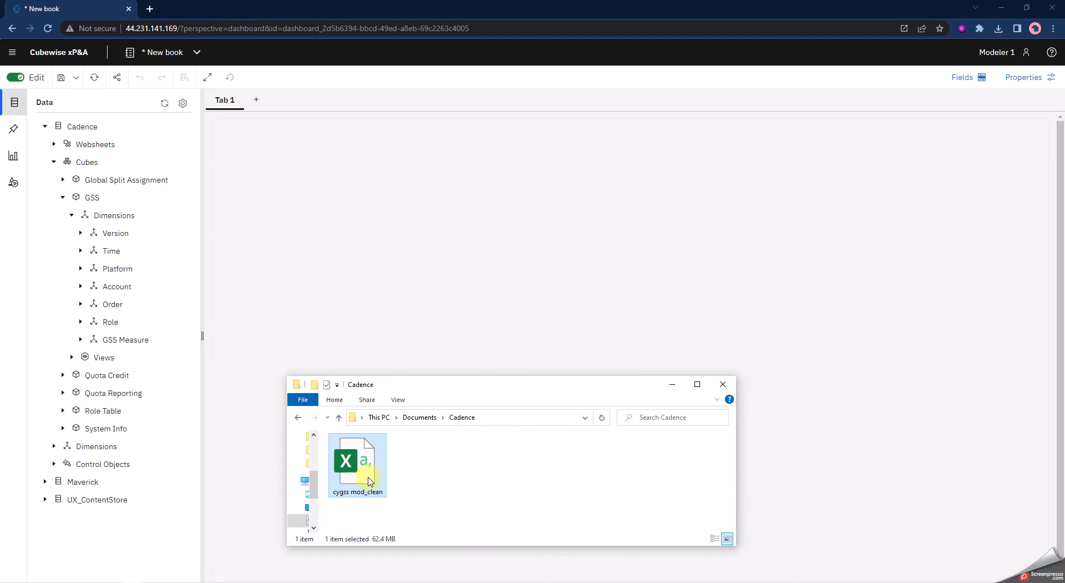
{"action": "left_click_drag", "start_coordinate": [363, 471], "coordinate": [110, 200]}
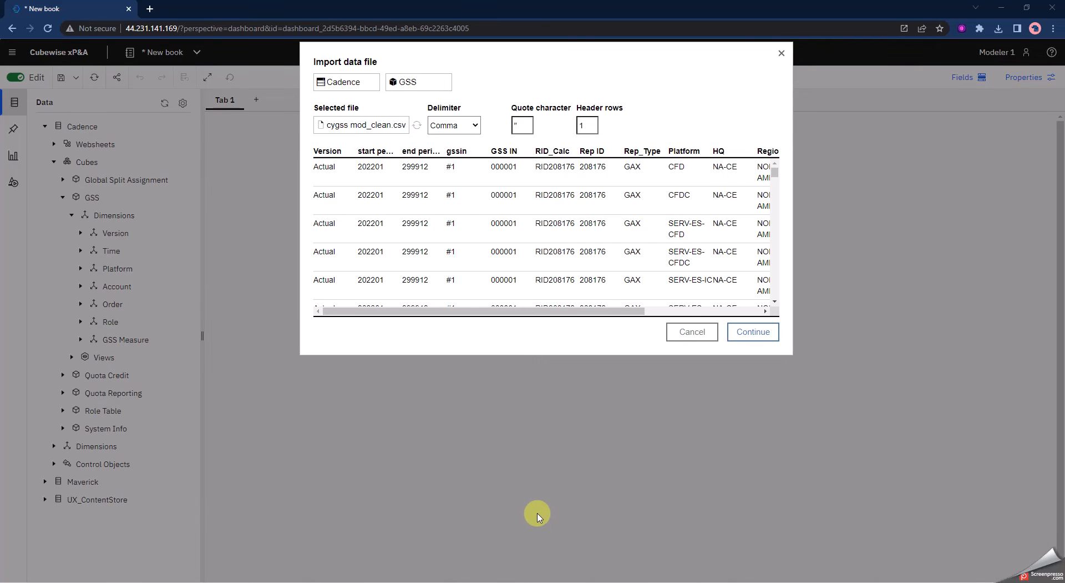
Check the file preview with Comma delimiter and 1 header row, and continue to the column mapping
{"action": "left_click_drag", "start_coordinate": [604, 52], "coordinate": [603, 64]}
{"action": "left_click", "coordinate": [603, 64]}
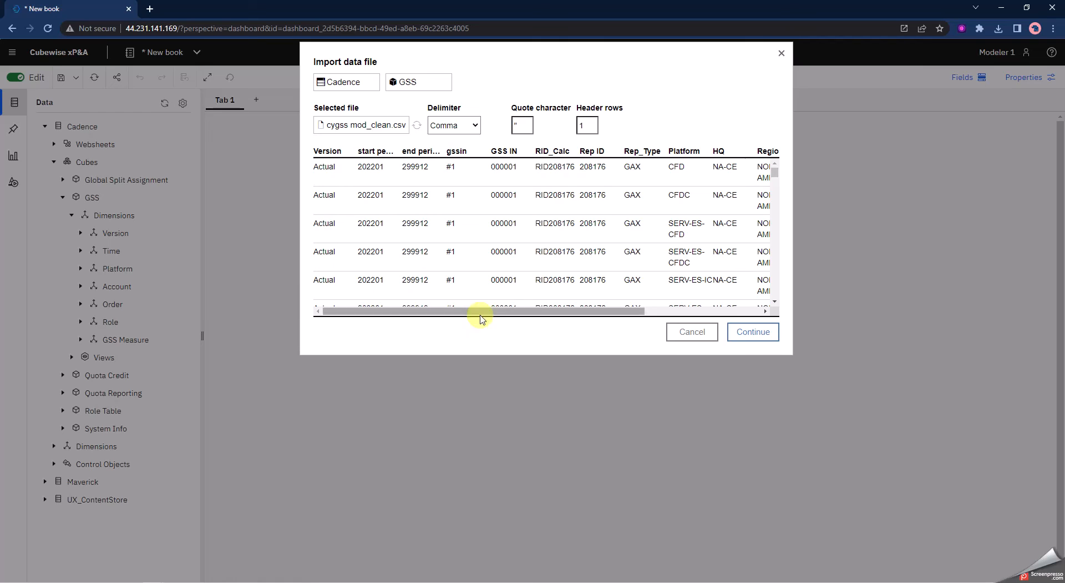
{"action": "mouse_move", "coordinate": [508, 312]}
{"action": "left_mouse_down"}
{"action": "mouse_move", "coordinate": [626, 315]}
{"action": "mouse_move", "coordinate": [492, 311]}
{"action": "left_mouse_up"}
{"action": "left_click", "coordinate": [476, 125]}
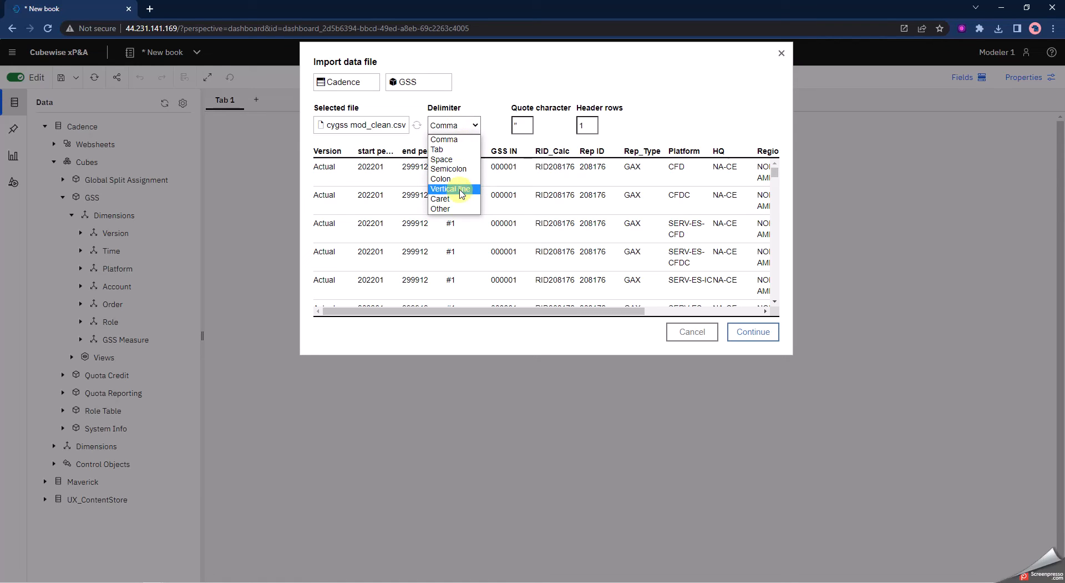
{"action": "left_click", "coordinate": [449, 141]}
{"action": "left_click", "coordinate": [590, 125]}
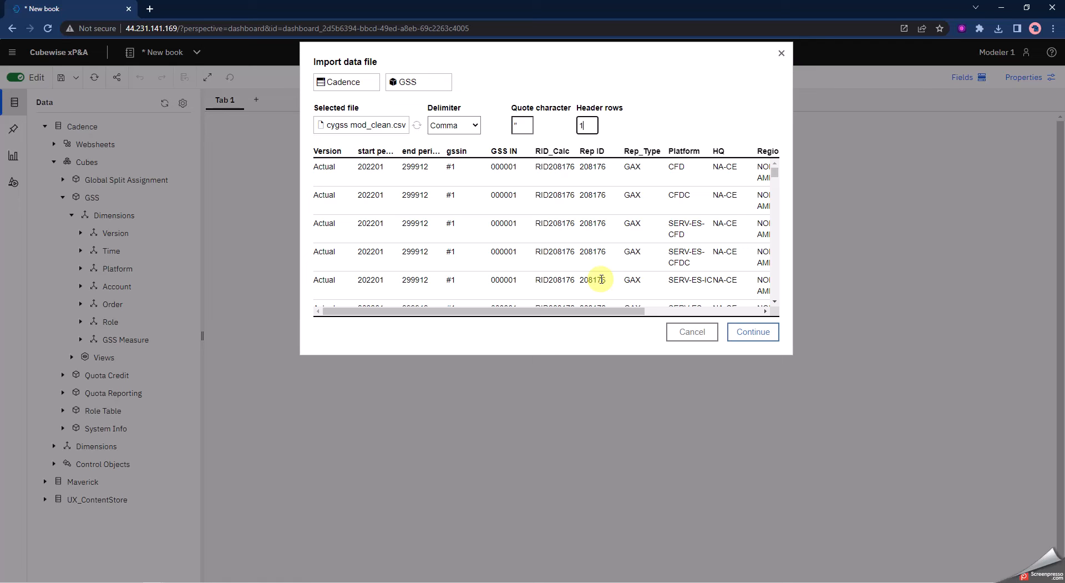
{"action": "left_click", "coordinate": [755, 333]}
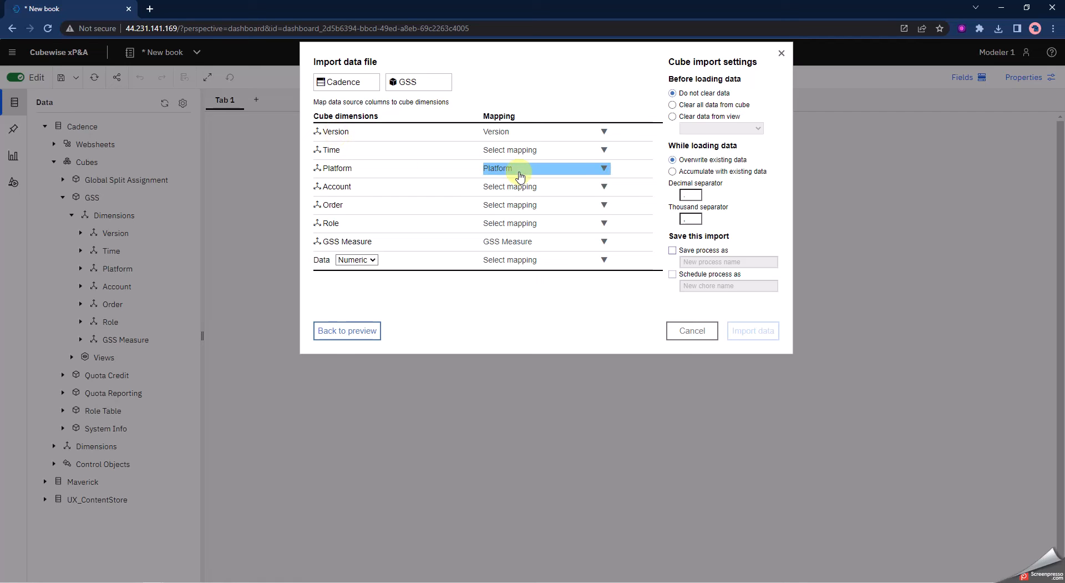
Map the Time dimension to start period and the Account dimension to GSS IN
{"action": "left_click", "coordinate": [605, 151]}
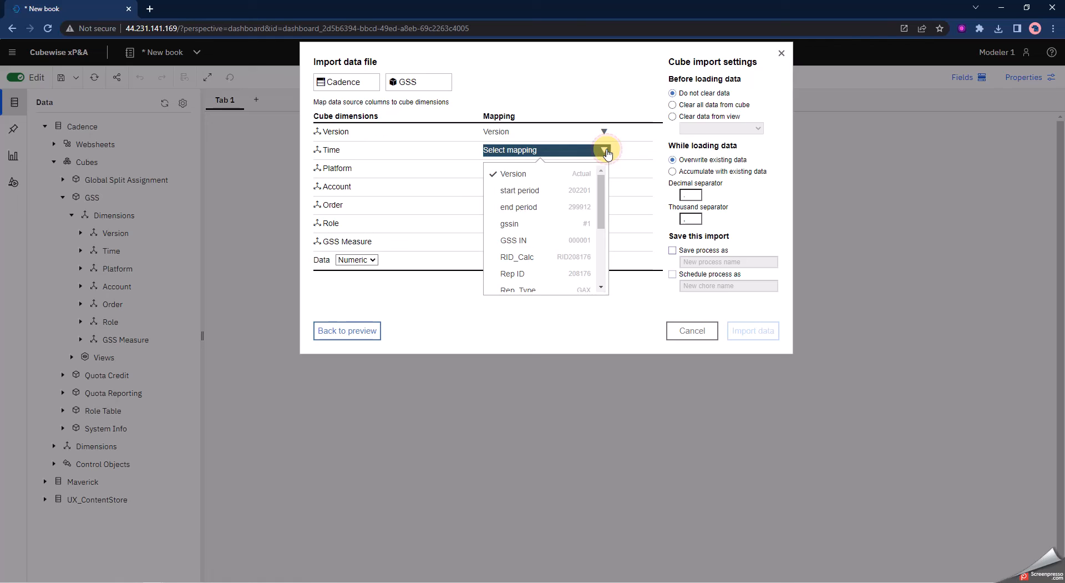
{"action": "left_click", "coordinate": [513, 195]}
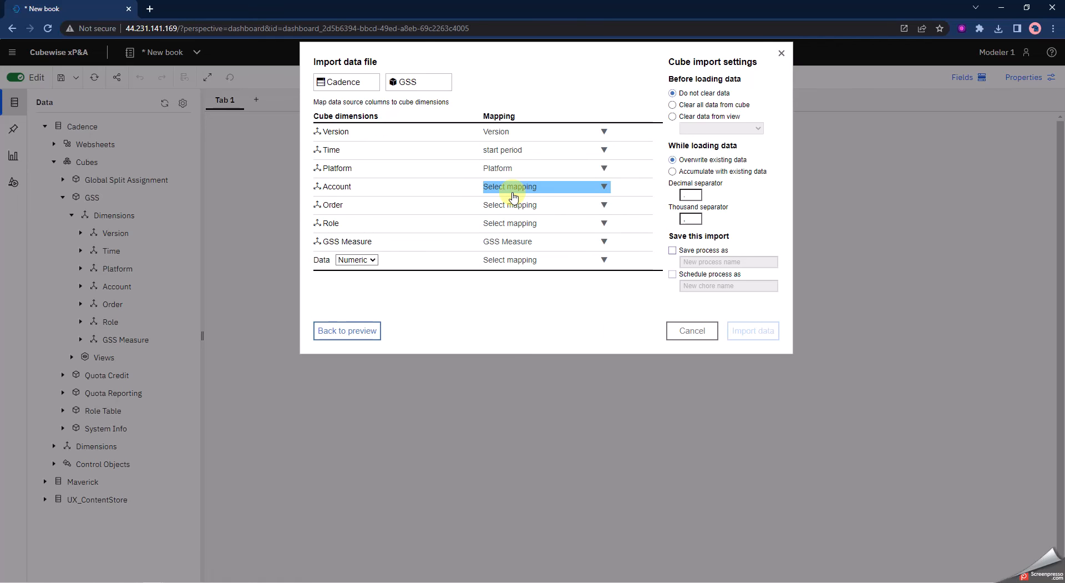
{"action": "left_click", "coordinate": [603, 186]}
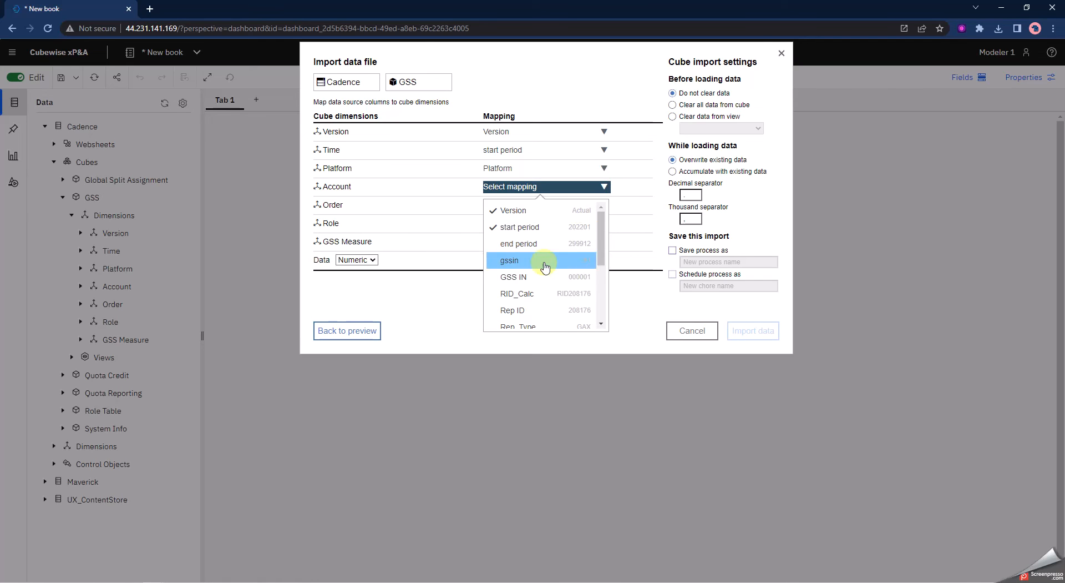
{"action": "left_click", "coordinate": [531, 280]}
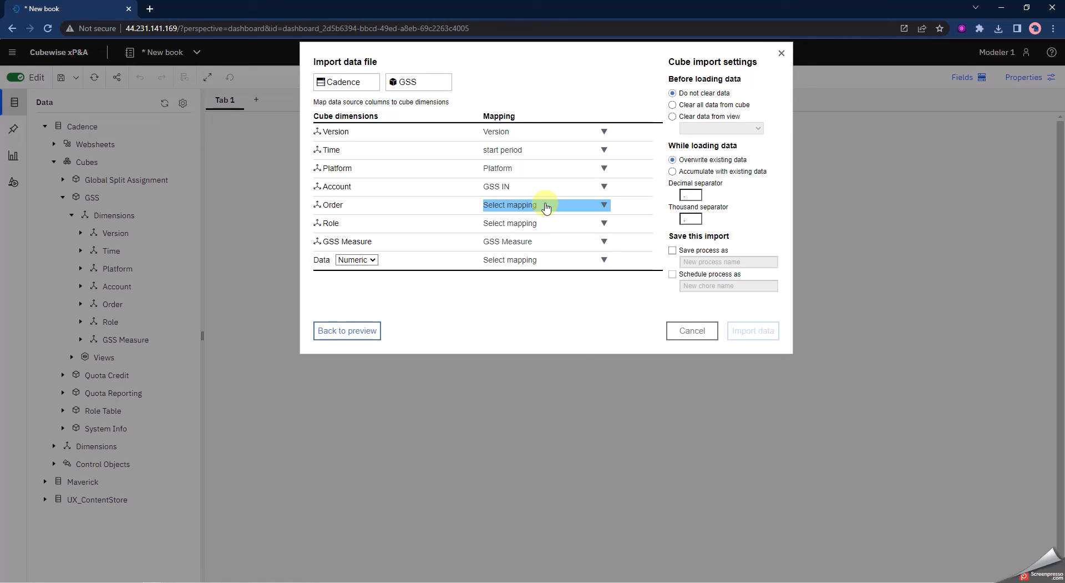
Map the Role dimension to Rep ID and the Data value to the GSS_Perc column
{"action": "left_click", "coordinate": [571, 223]}
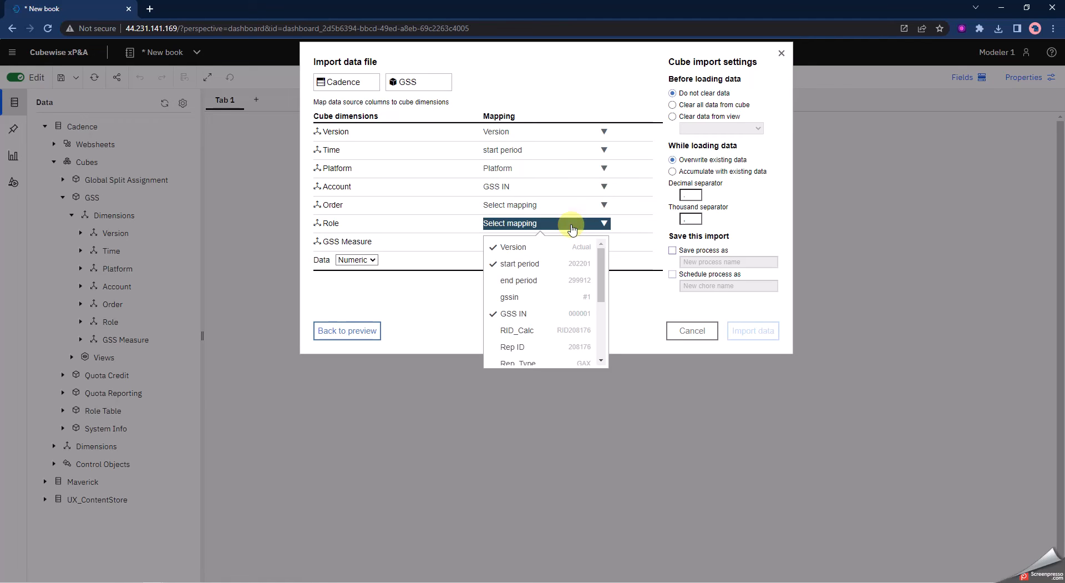
{"action": "left_click", "coordinate": [524, 347]}
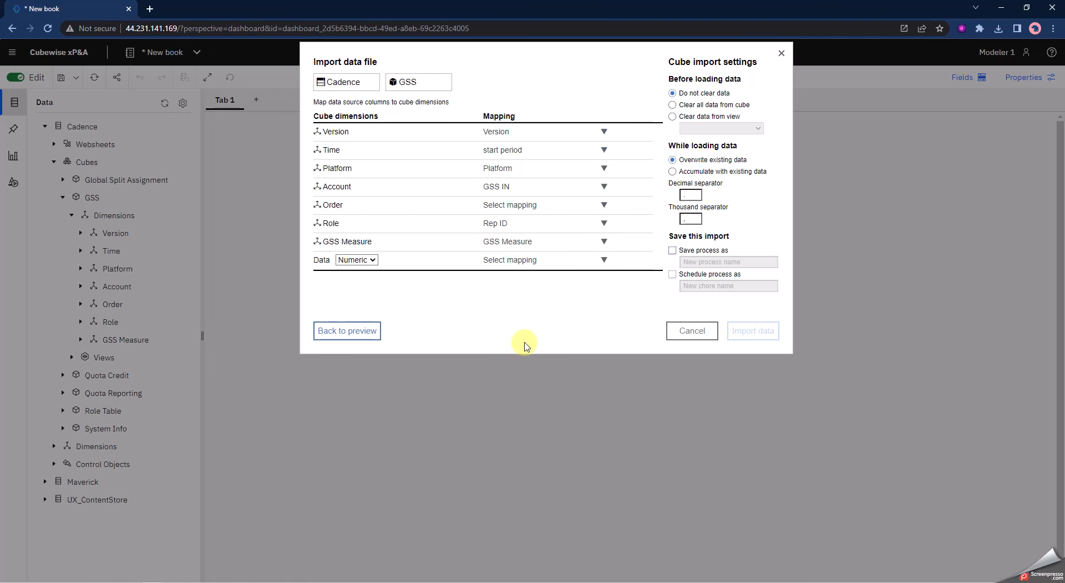
{"action": "left_click", "coordinate": [602, 261]}
{"action": "left_click_drag", "start_coordinate": [607, 289], "coordinate": [602, 358]}
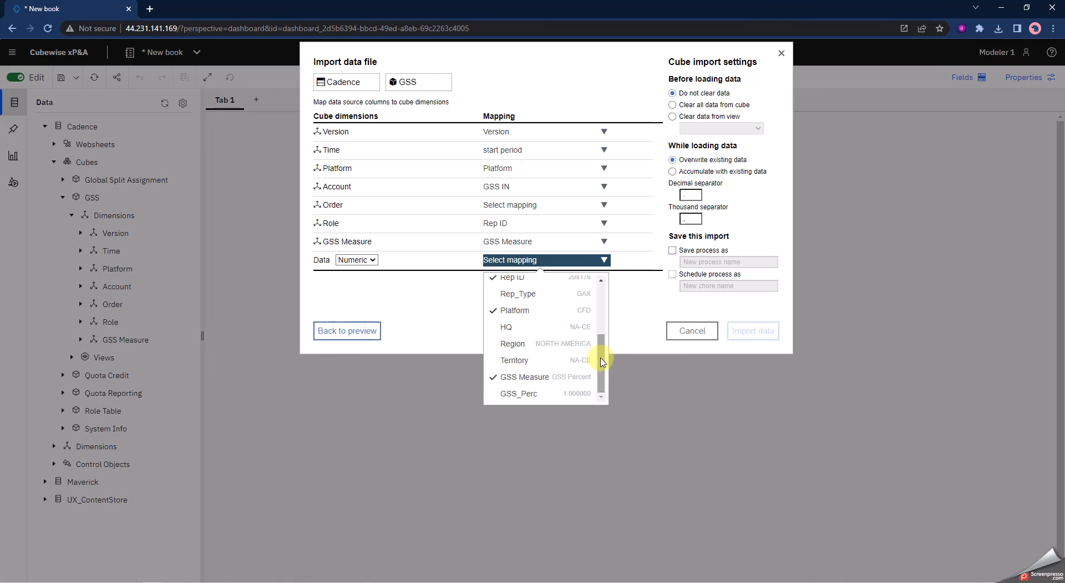
{"action": "left_click", "coordinate": [525, 395]}
Set the Order dimension to the static value Unallocated Order
{"action": "left_click", "coordinate": [526, 208]}
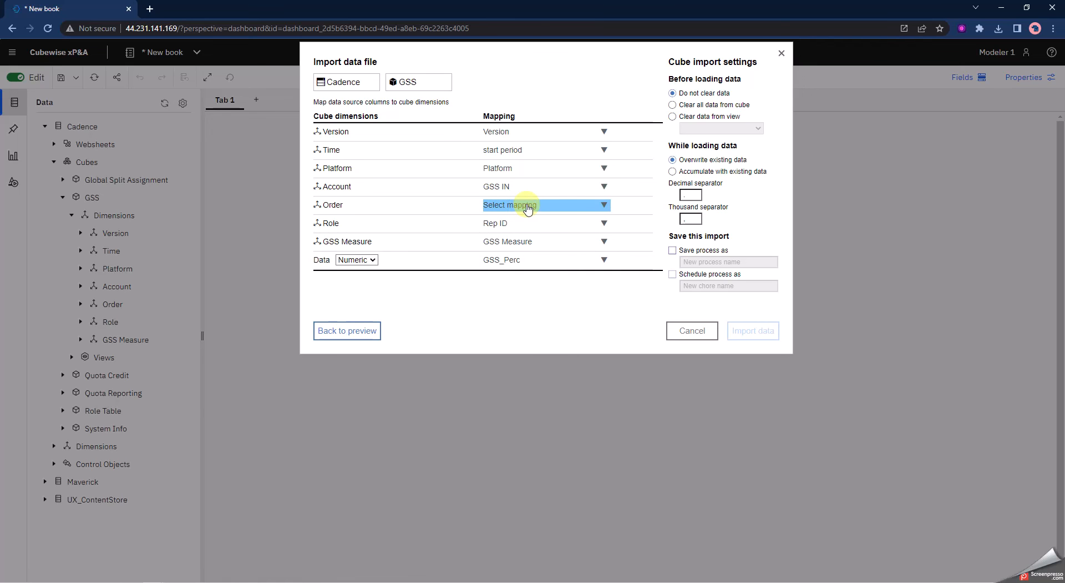
{"action": "left_click", "coordinate": [527, 208]}
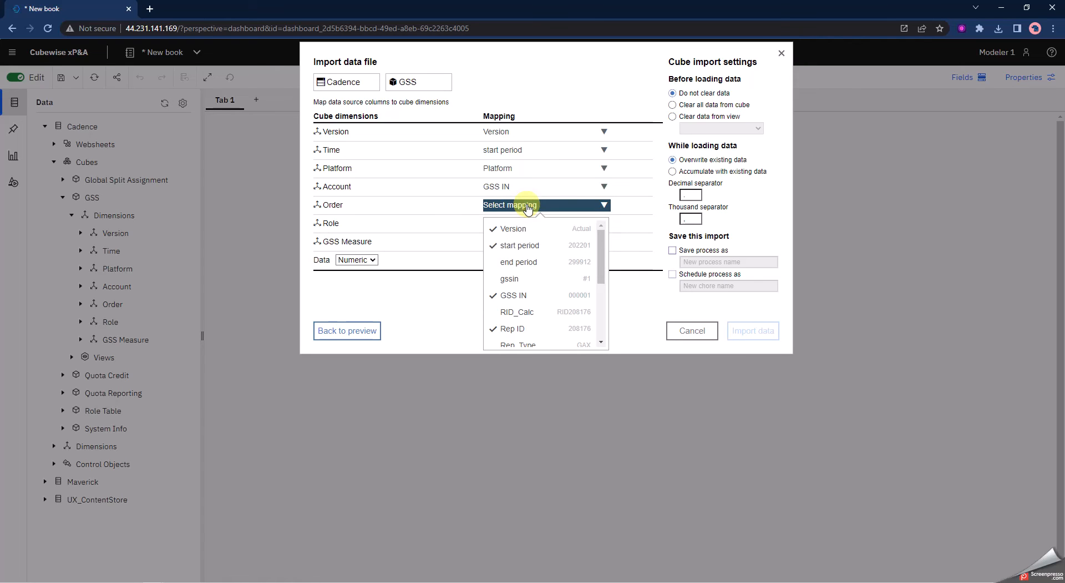
{"action": "left_click_drag", "start_coordinate": [603, 234], "coordinate": [604, 318]}
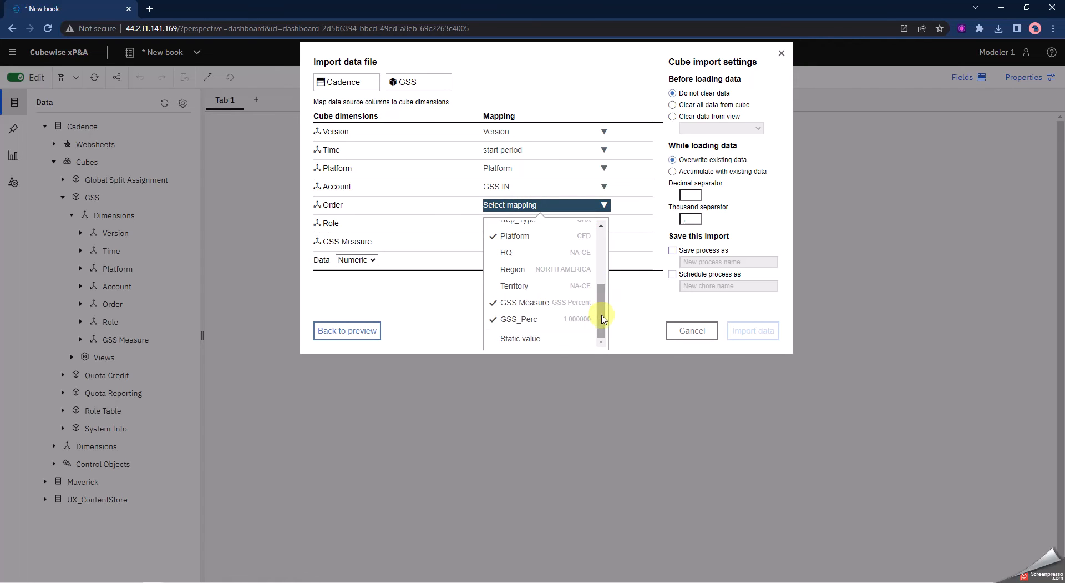
{"action": "left_click", "coordinate": [527, 340]}
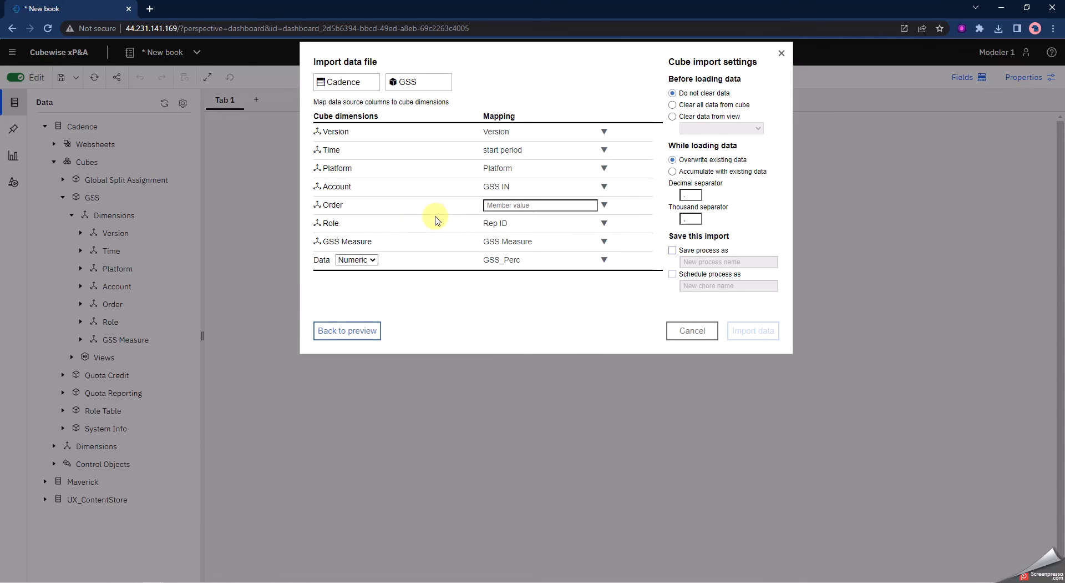
{"action": "left_click", "coordinate": [502, 207]}
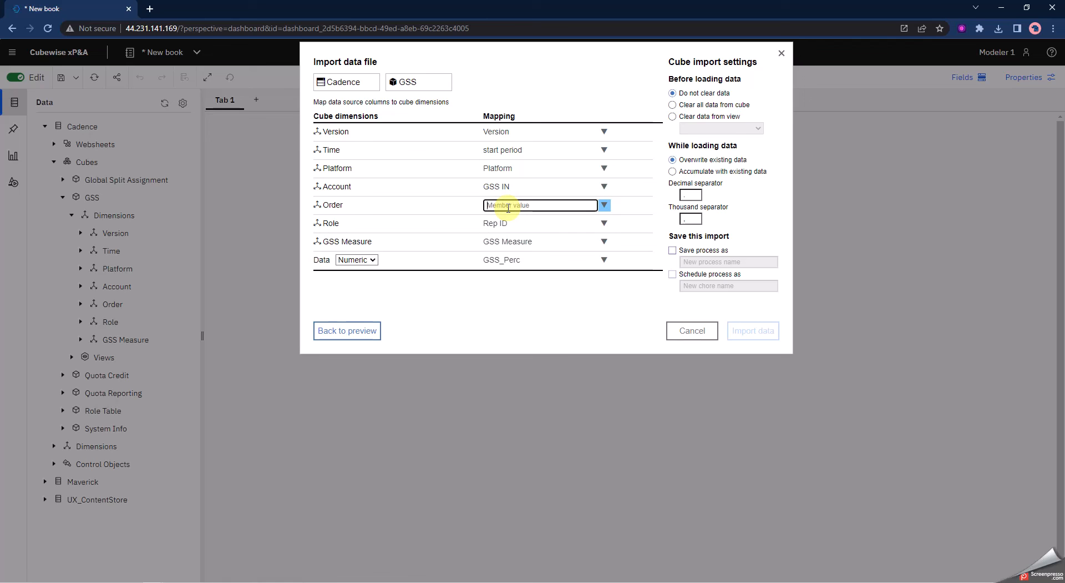
{"action": "type", "text": "Unallocated Order"}
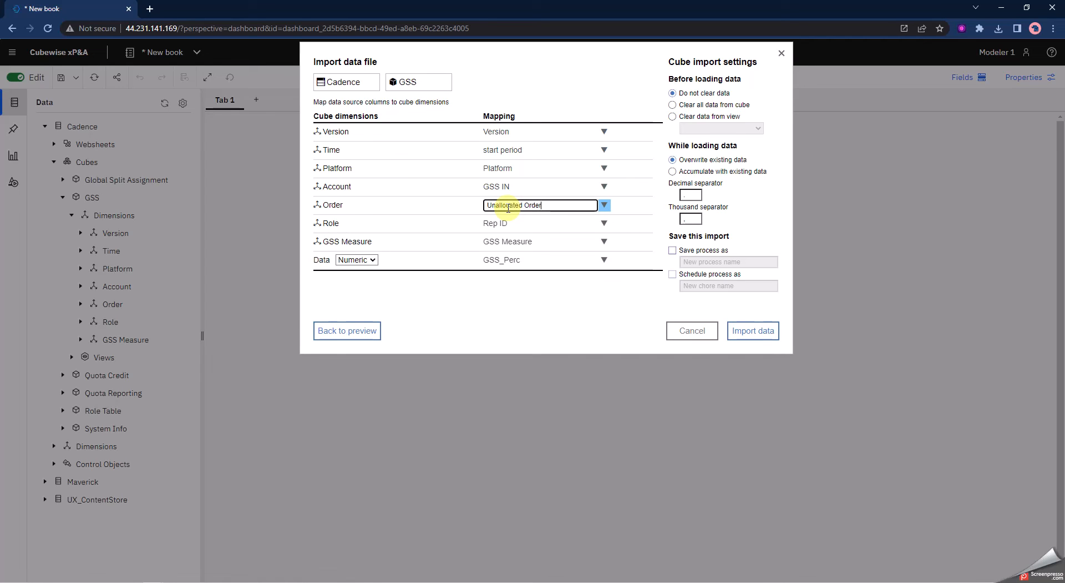
Set the GSS Measure dimension to the static value GSS Percent
{"action": "left_click", "coordinate": [536, 244]}
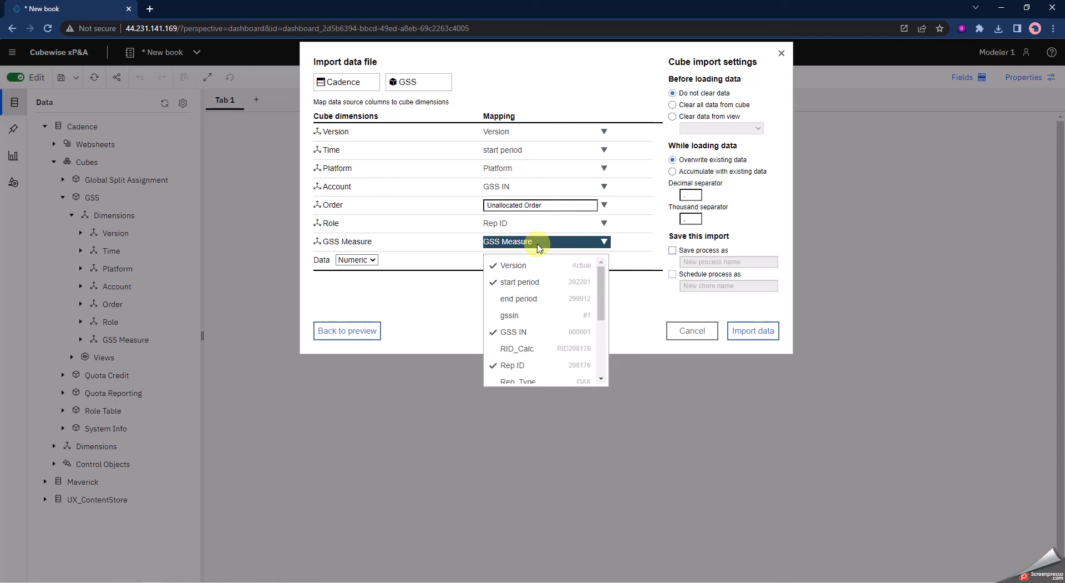
{"action": "left_click_drag", "start_coordinate": [600, 277], "coordinate": [602, 355]}
{"action": "left_click", "coordinate": [528, 375]}
{"action": "left_click", "coordinate": [545, 242]}
{"action": "type", "text": "GSS Percent"}
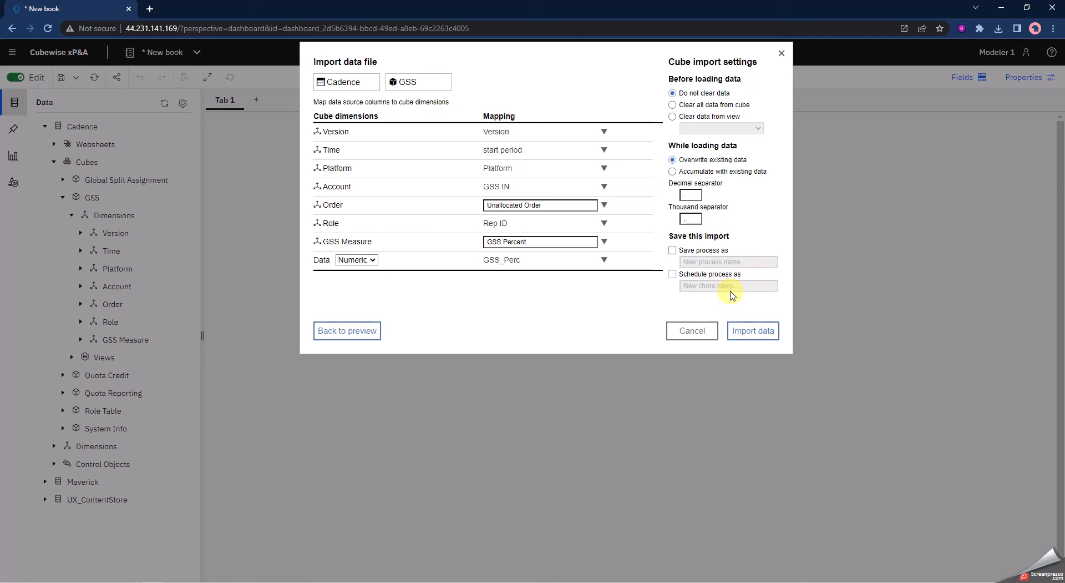
Import the data into the GSS cube and close the completion dialog
{"action": "left_click", "coordinate": [762, 337]}
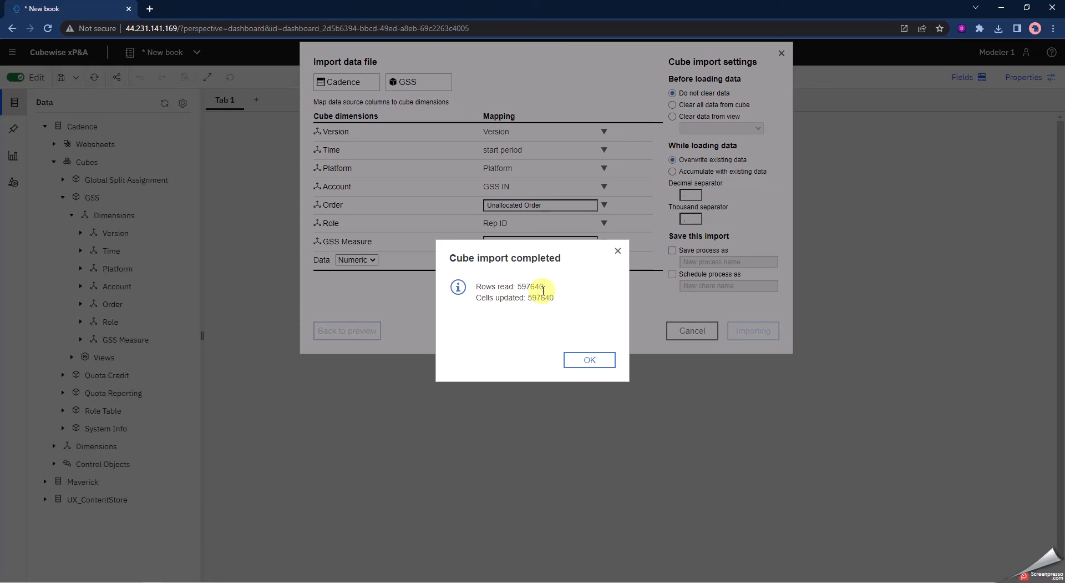
{"action": "left_click_drag", "start_coordinate": [488, 309], "coordinate": [526, 314]}
{"action": "left_click", "coordinate": [590, 362]}
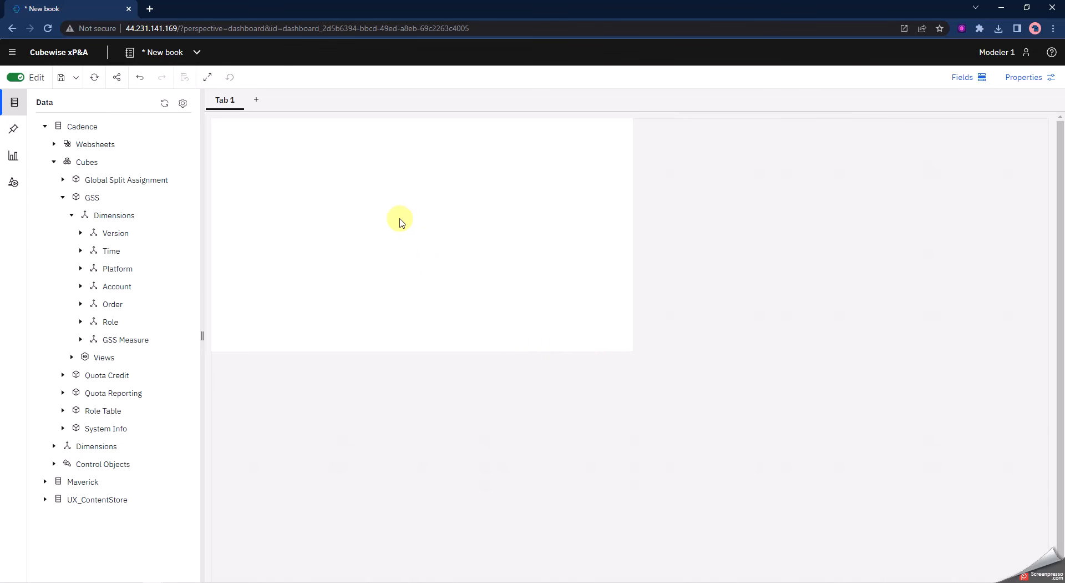
Enlarge the GSS cube view widget to fill most of the tab
{"action": "left_click", "coordinate": [378, 214]}
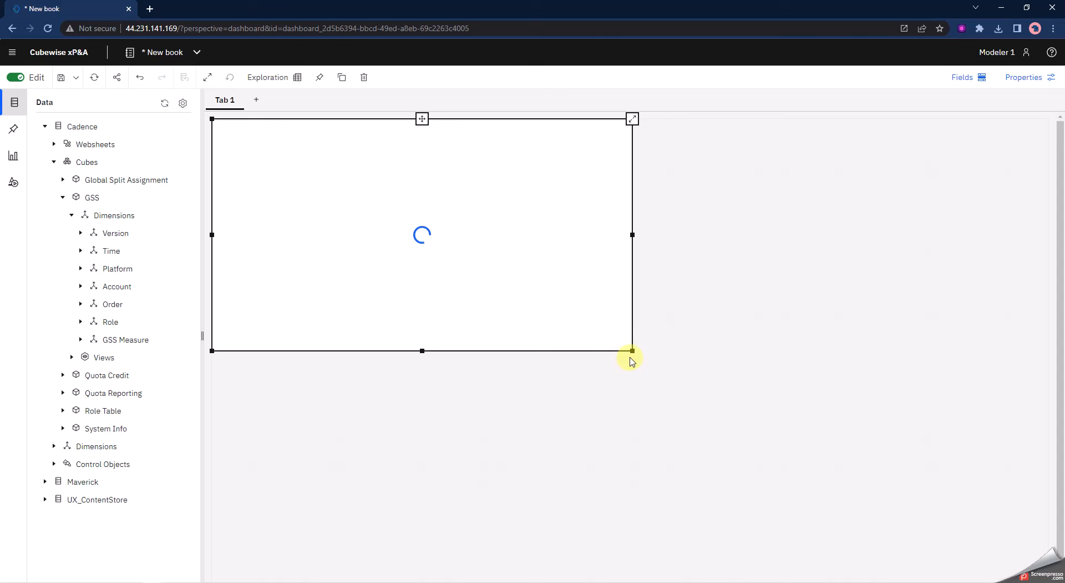
{"action": "left_click_drag", "start_coordinate": [632, 349], "coordinate": [963, 527]}
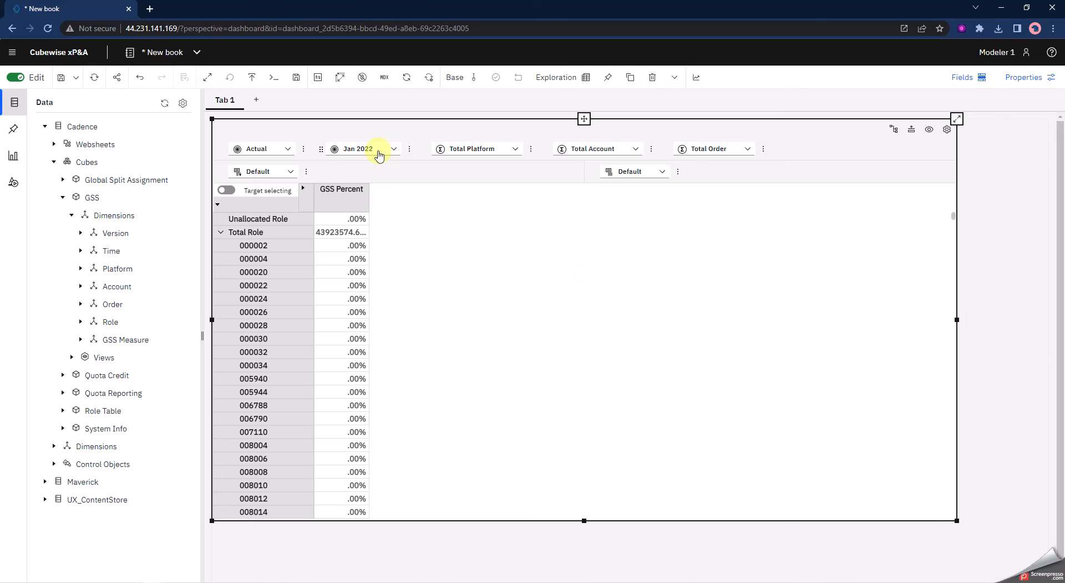
Move the Time dimension onto the columns and suppress zeros on all rows and columns
{"action": "left_click_drag", "start_coordinate": [363, 150], "coordinate": [642, 177]}
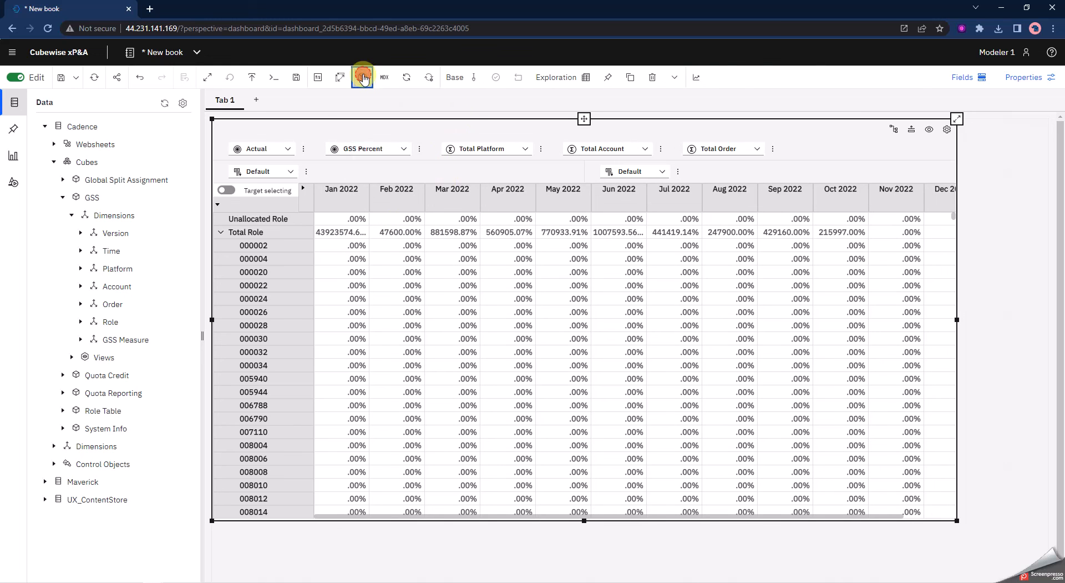
{"action": "left_click", "coordinate": [363, 77]}
{"action": "left_click", "coordinate": [367, 105]}
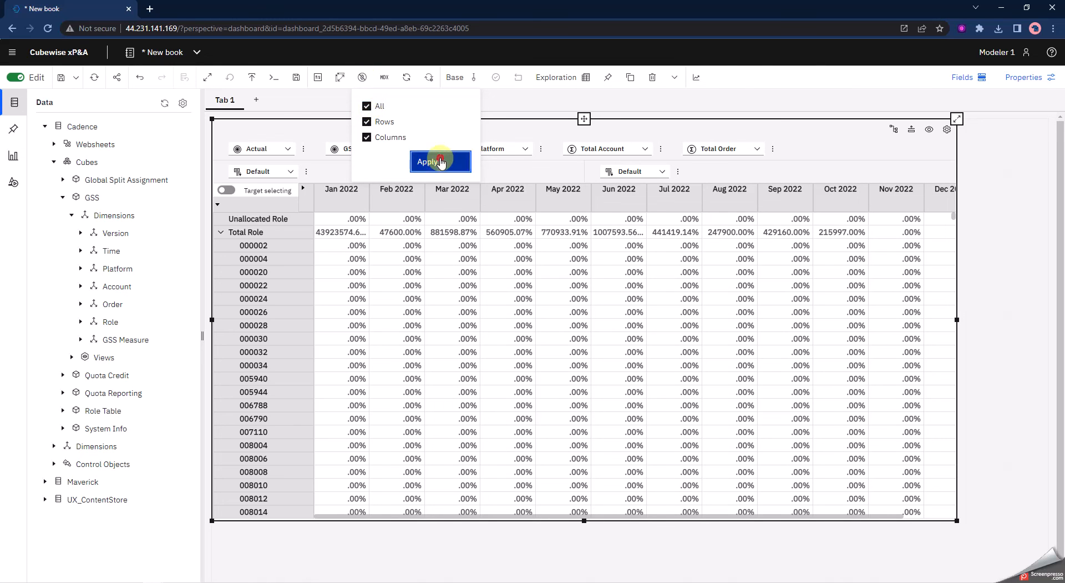
{"action": "left_click", "coordinate": [435, 162]}
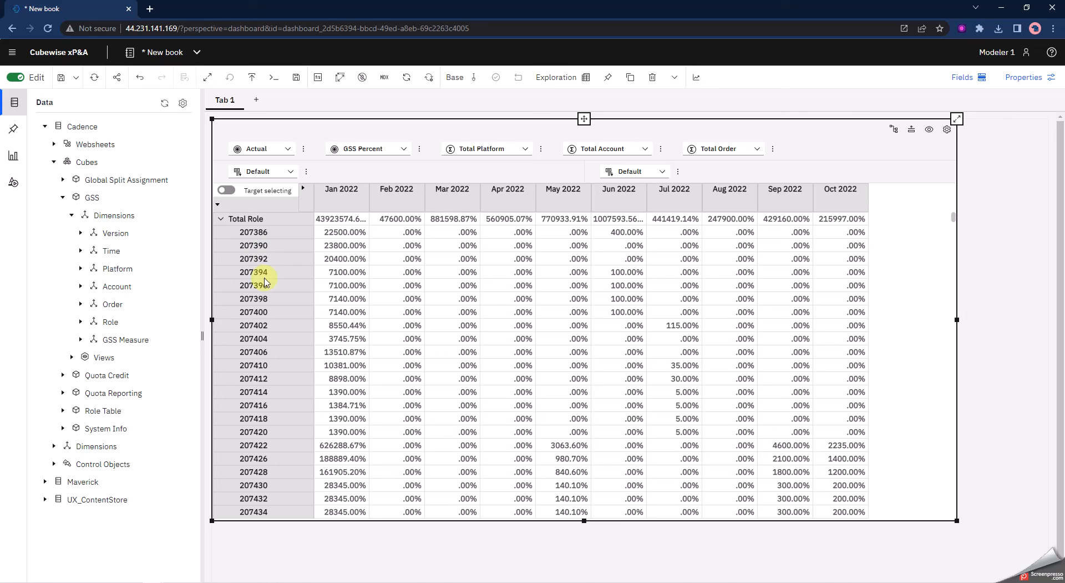
Nest the Platform dimension on the rows and switch its set to Leaf Level Platform
{"action": "left_click_drag", "start_coordinate": [504, 146], "coordinate": [332, 178]}
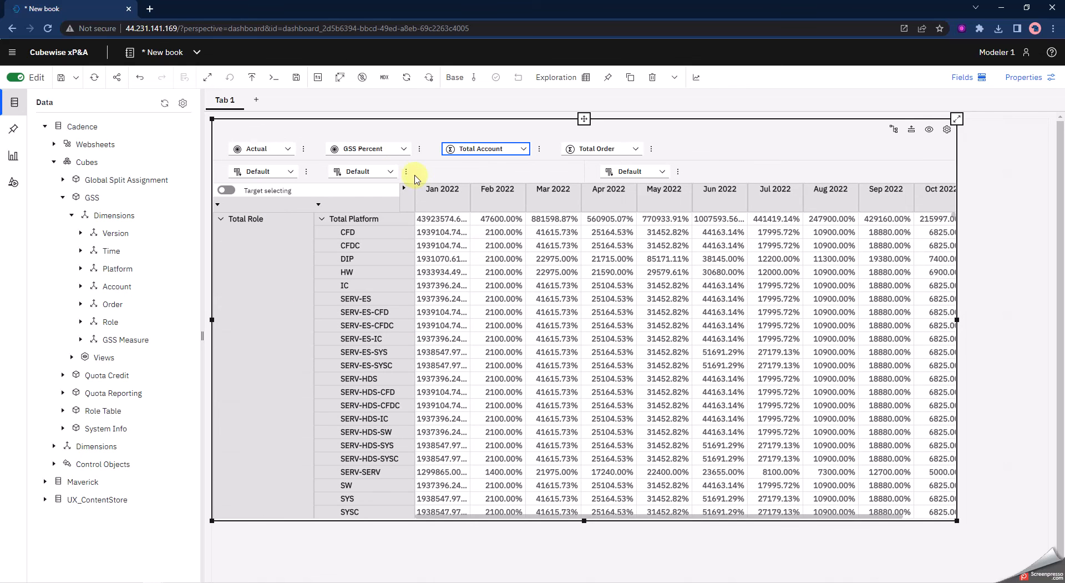
{"action": "left_click", "coordinate": [391, 172]}
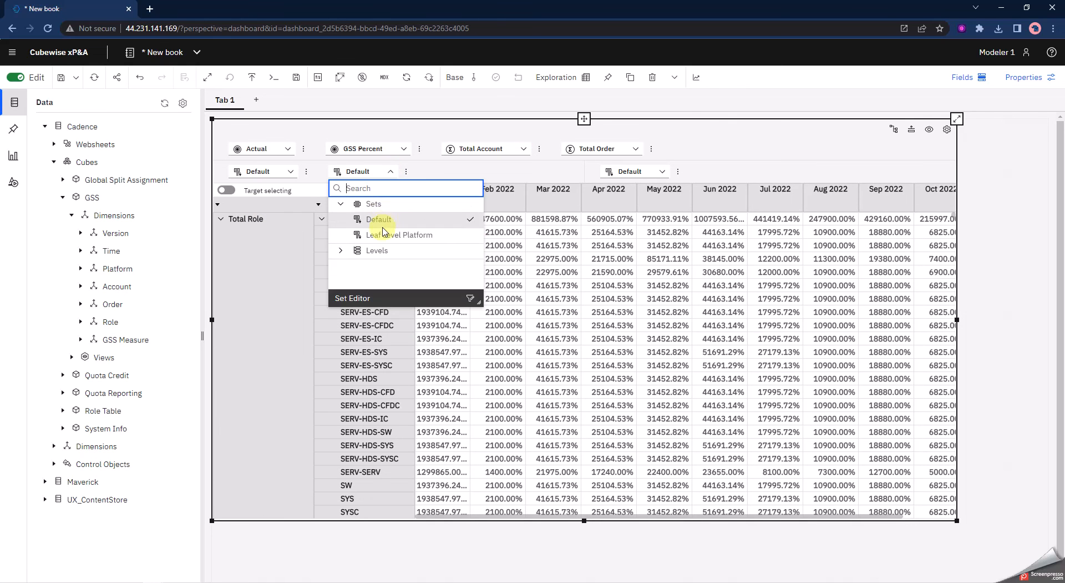
{"action": "left_click", "coordinate": [381, 236]}
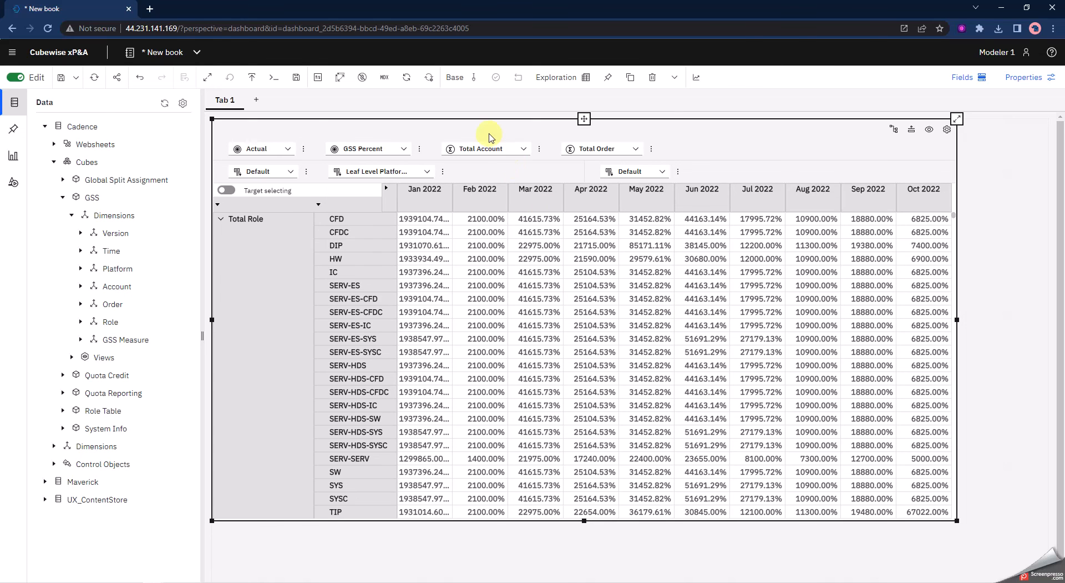
Nest the Account dimension on the rows and switch it to its Leaf level
{"action": "left_click", "coordinate": [487, 154]}
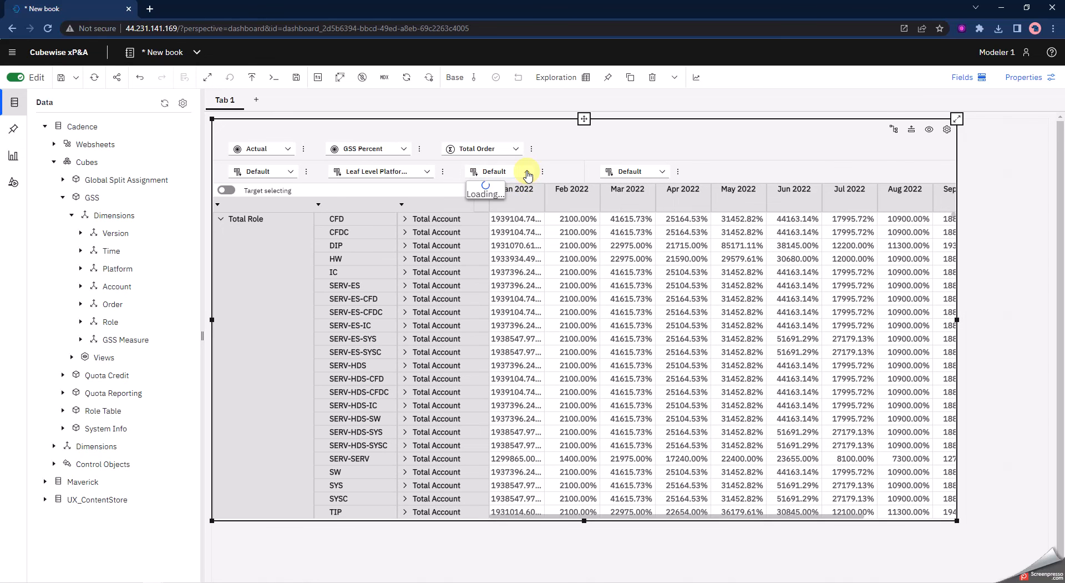
{"action": "left_click", "coordinate": [526, 174]}
{"action": "left_click", "coordinate": [477, 235]}
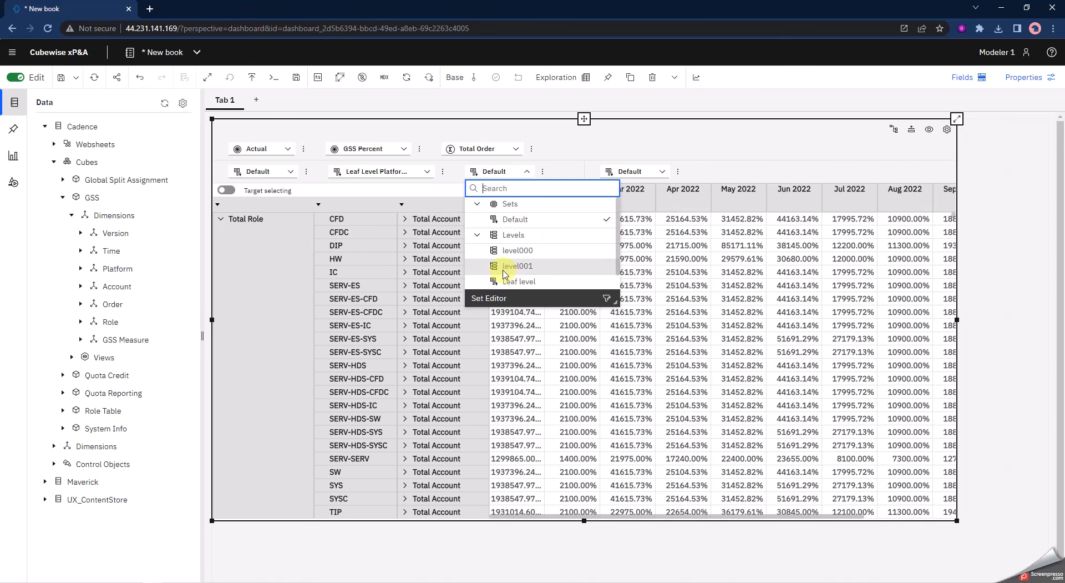
{"action": "left_click", "coordinate": [519, 282]}
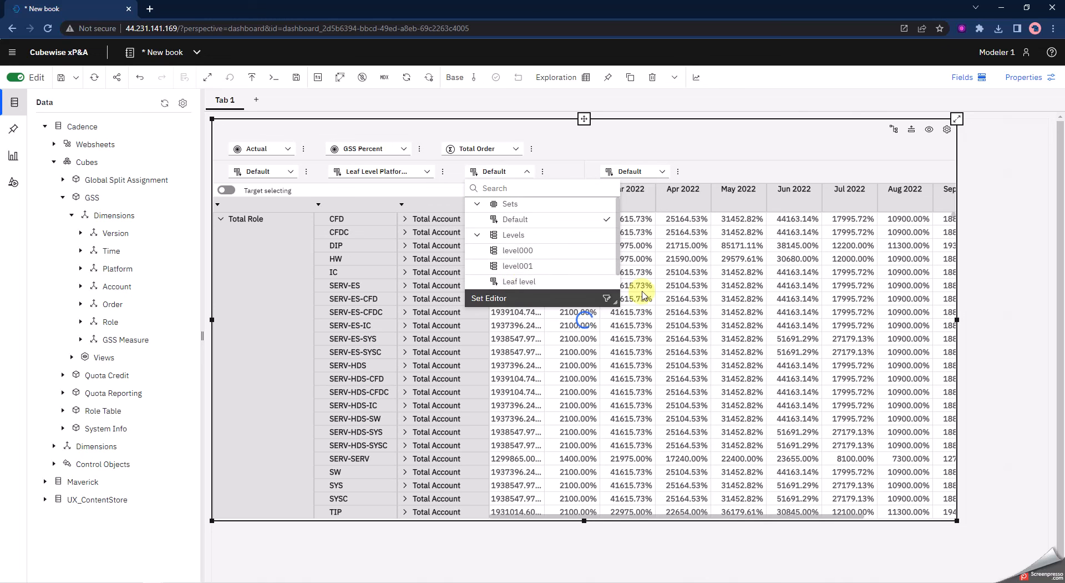